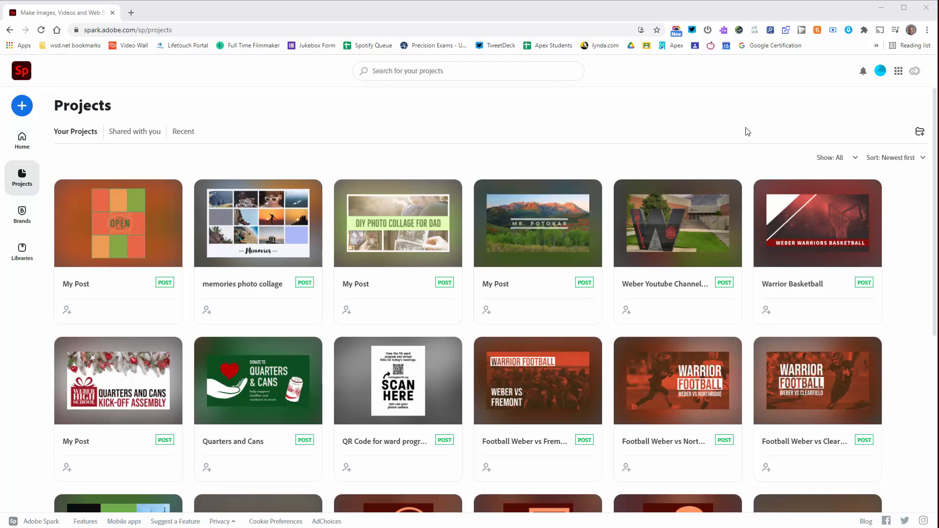
# - Create a blank custom-size graphic using the Letter print size
pyautogui.click(18, 109)
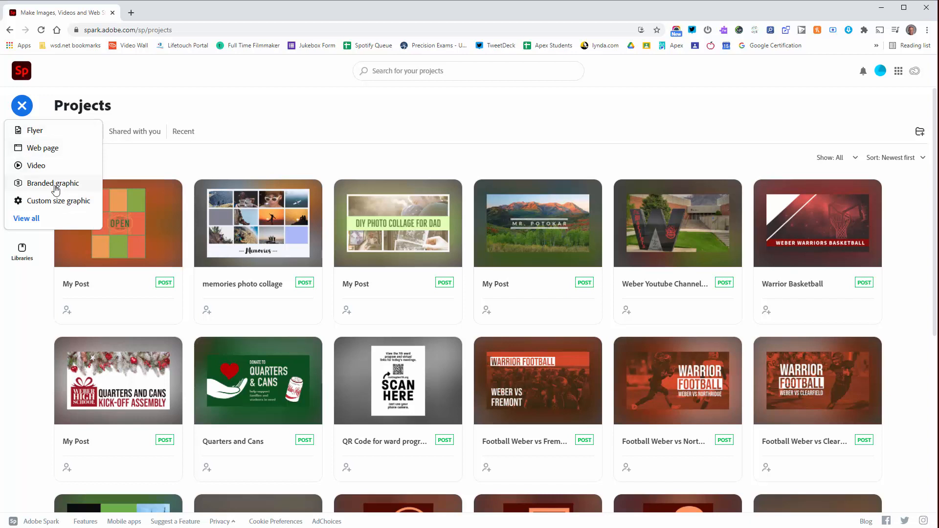
pyautogui.click(56, 202)
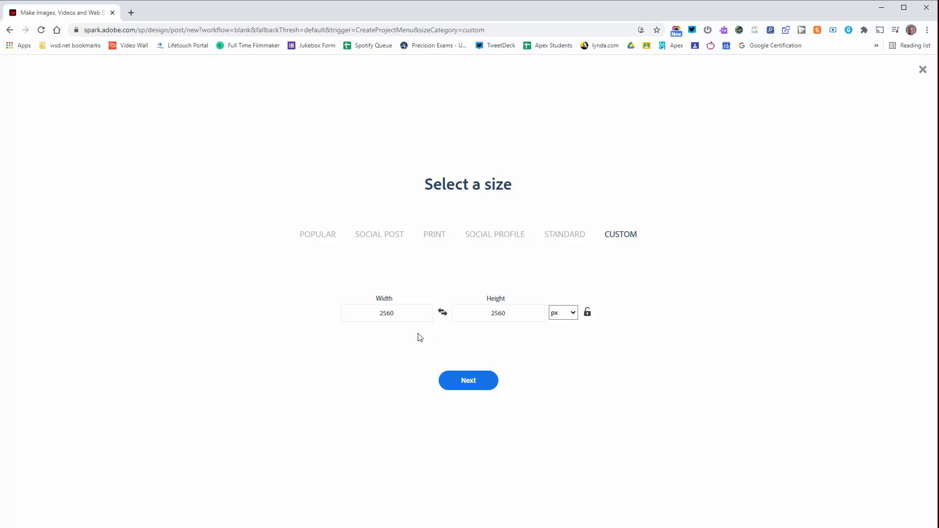
pyautogui.click(572, 317)
pyautogui.click(566, 344)
pyautogui.click(439, 242)
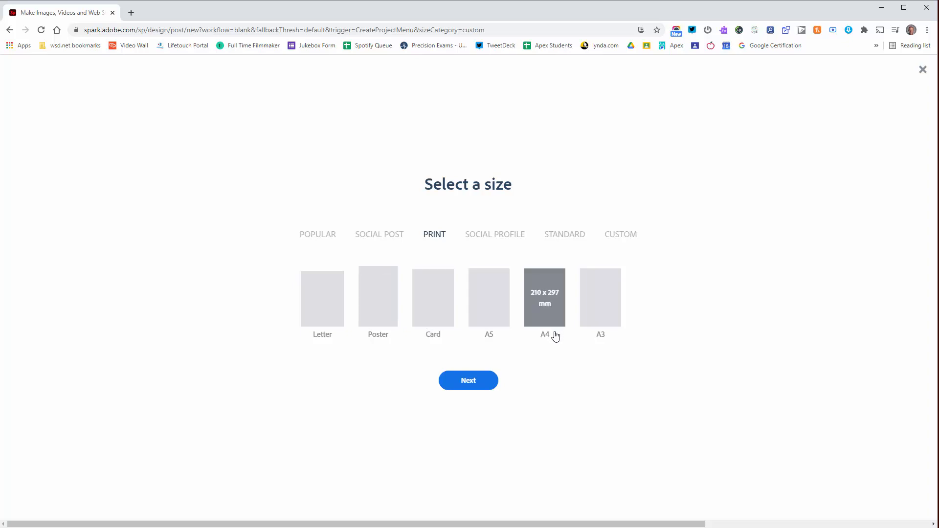
pyautogui.click(569, 242)
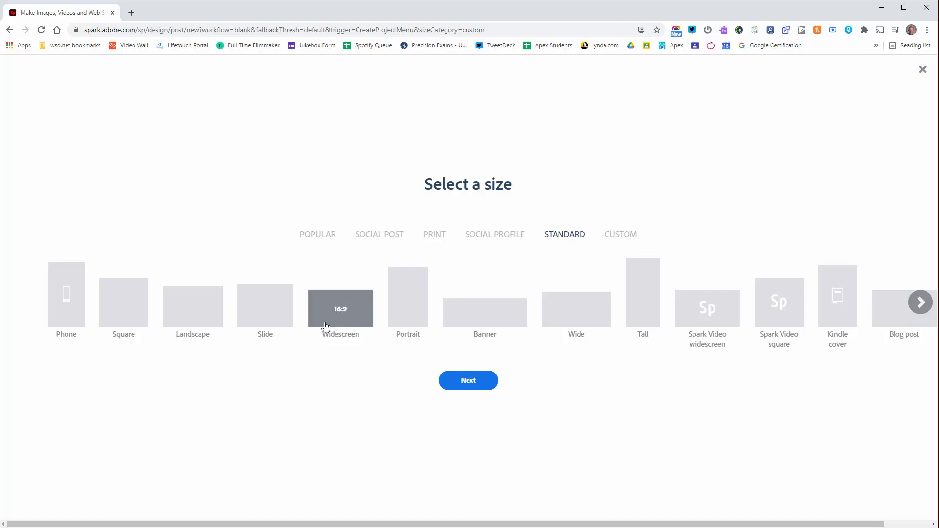
pyautogui.click(435, 240)
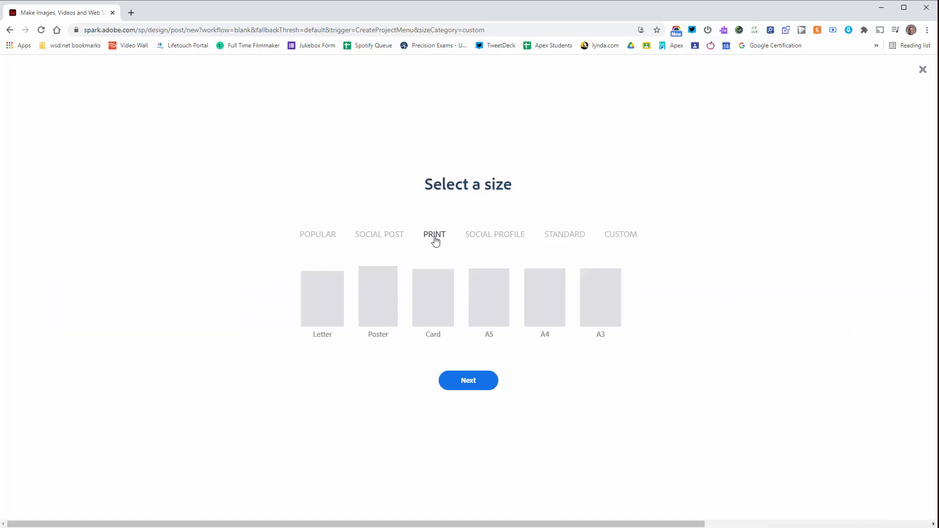
pyautogui.click(325, 301)
pyautogui.click(466, 385)
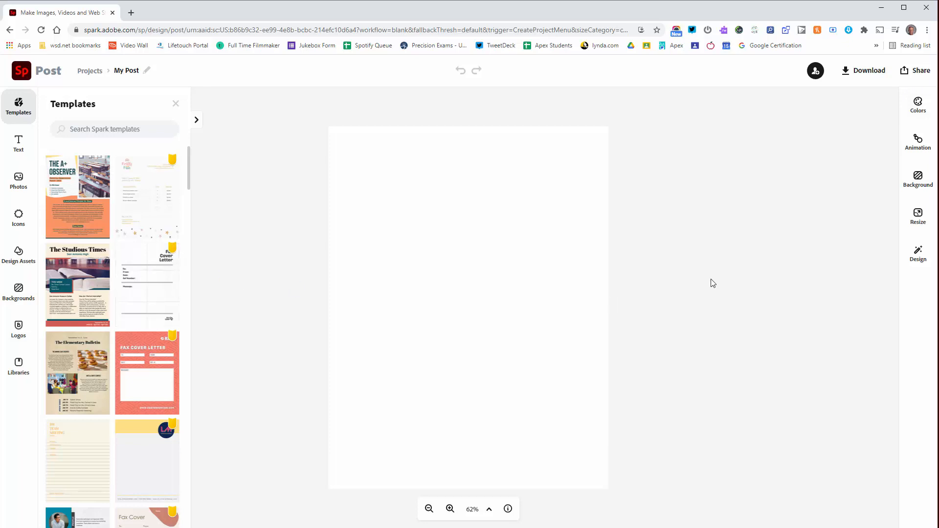
# - Apply the uniform three-by-three grid as the page background layout and add a thin border around the page and its cells
pyautogui.click(917, 183)
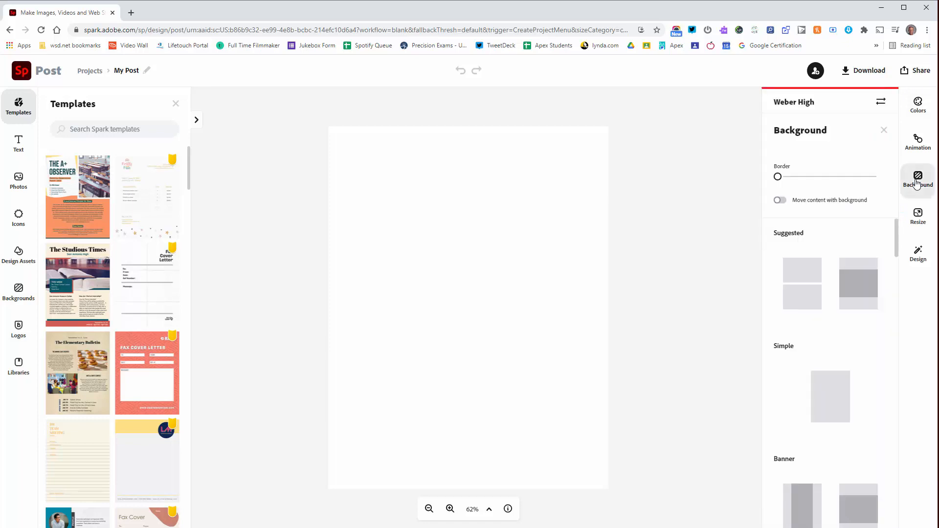
pyautogui.scroll(-1, 830, 261)
pyautogui.scroll(1, 831, 261)
pyautogui.scroll(-2, 834, 289)
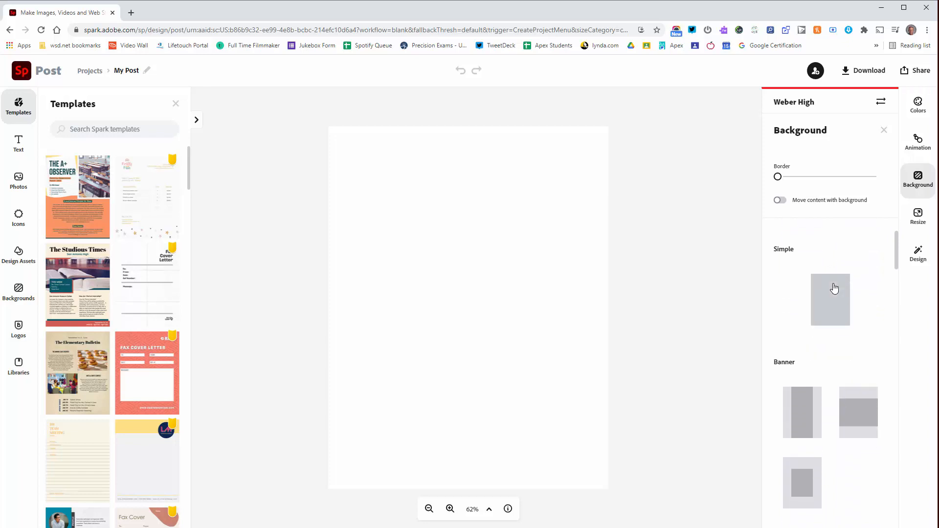
pyautogui.scroll(-4, 827, 279)
pyautogui.scroll(-1, 820, 269)
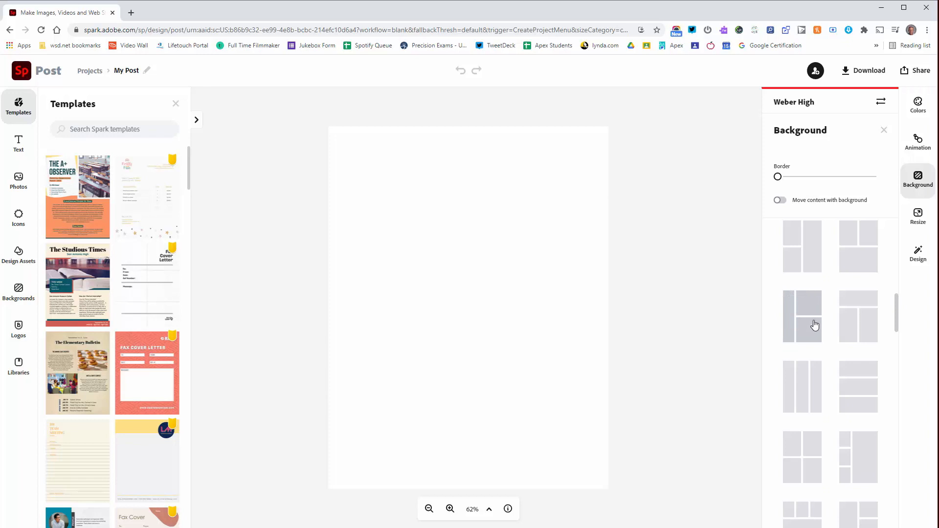
pyautogui.scroll(-3, 829, 296)
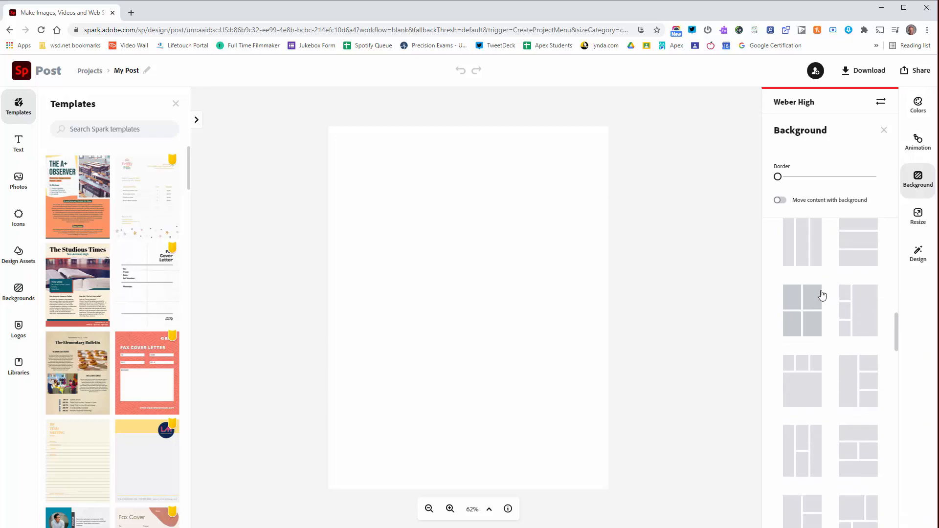
pyautogui.scroll(1, 821, 295)
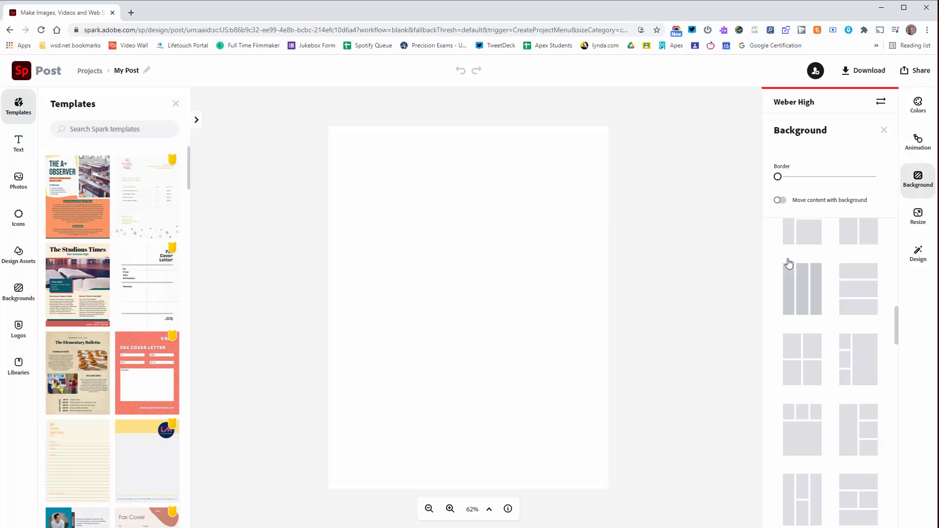
pyautogui.scroll(-4, 788, 265)
pyautogui.scroll(-5, 789, 265)
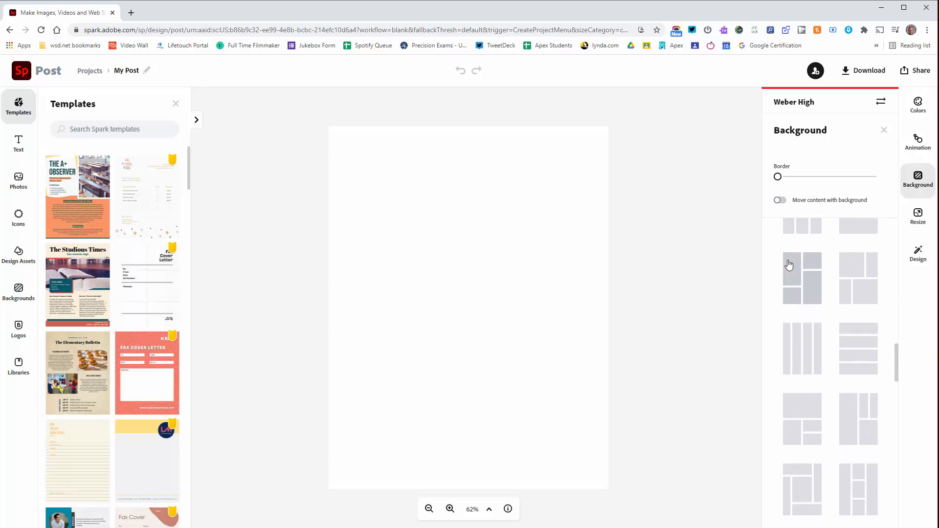
pyautogui.scroll(-4, 789, 266)
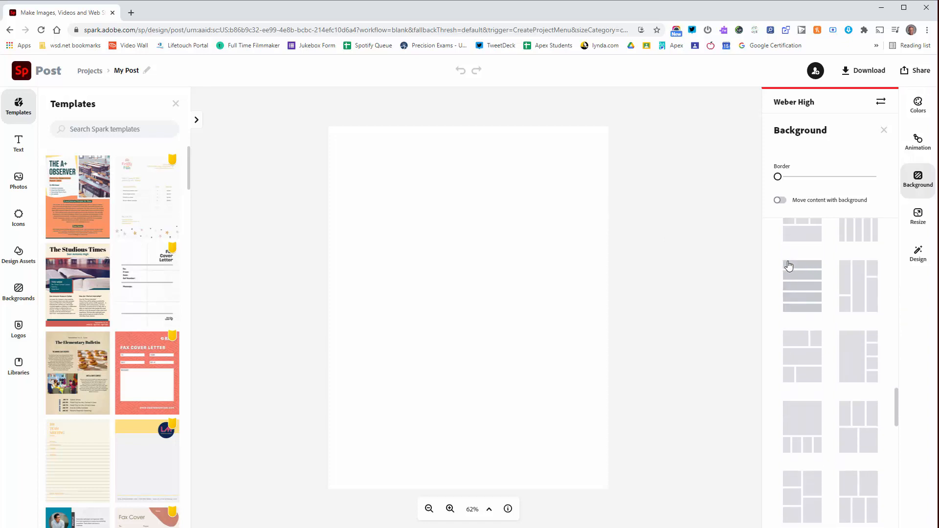
pyautogui.scroll(-5, 789, 265)
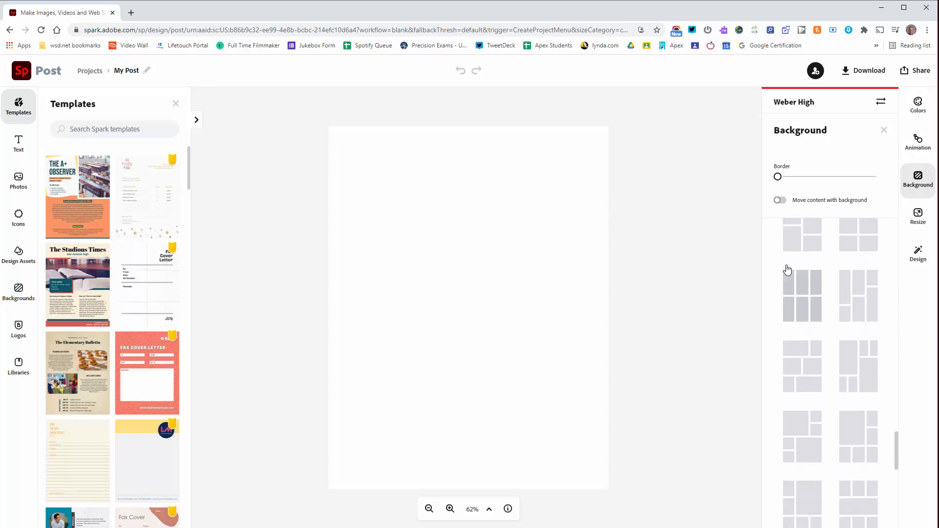
pyautogui.scroll(-3, 787, 271)
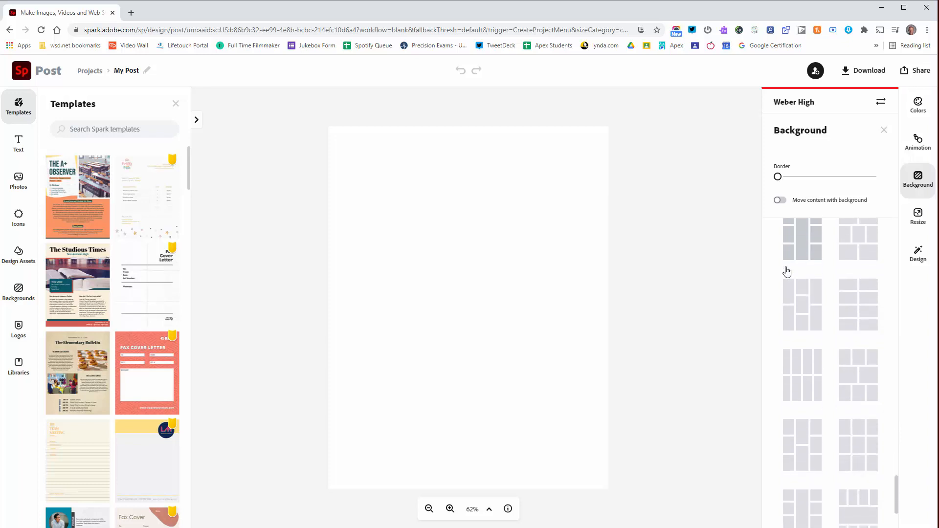
pyautogui.click(871, 455)
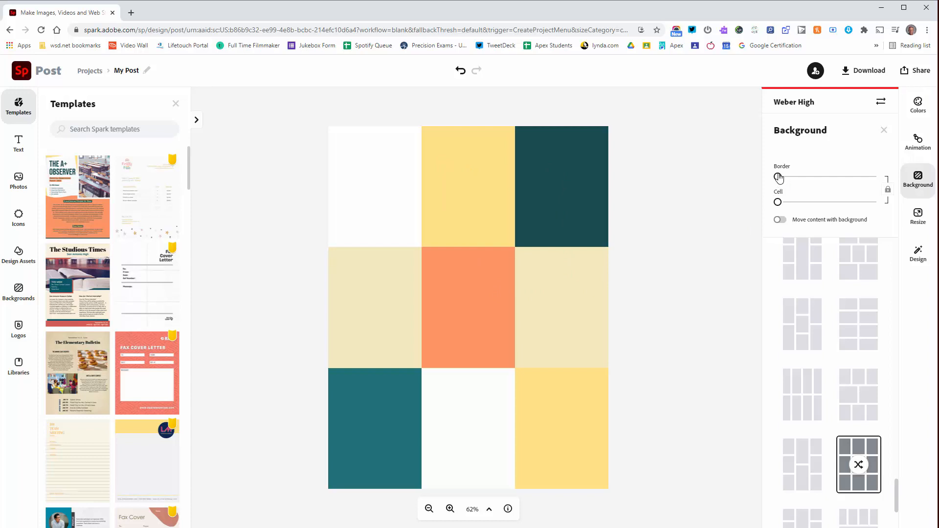
pyautogui.moveTo(777, 177)
pyautogui.mouseDown()
pyautogui.moveTo(792, 179)
pyautogui.moveTo(782, 178)
pyautogui.mouseUp()
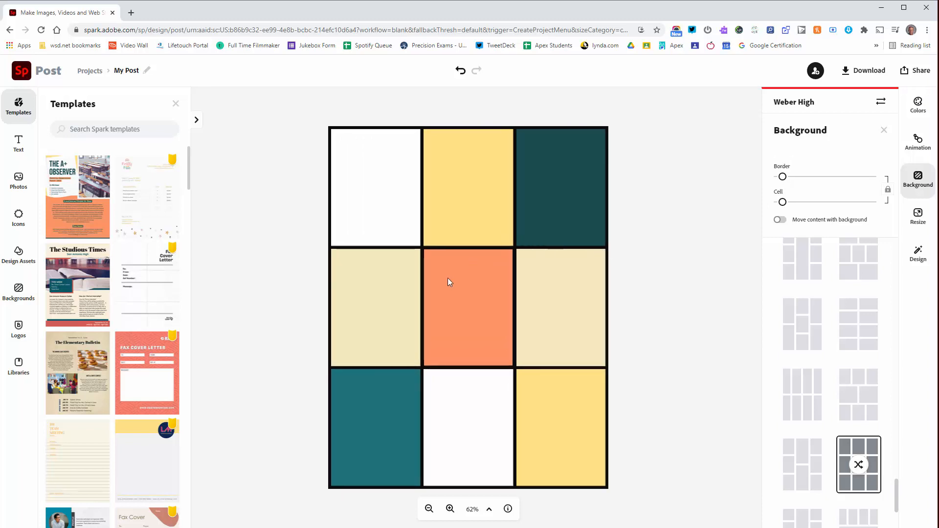
# - Fill the left cell of the grid's middle row with the free stock photo of densely piled strawberries
pyautogui.click(386, 316)
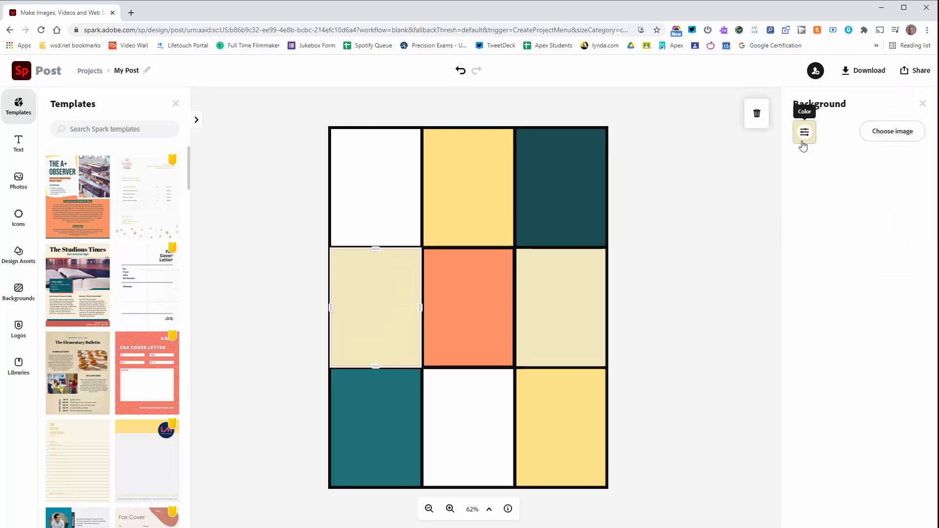
pyautogui.click(889, 133)
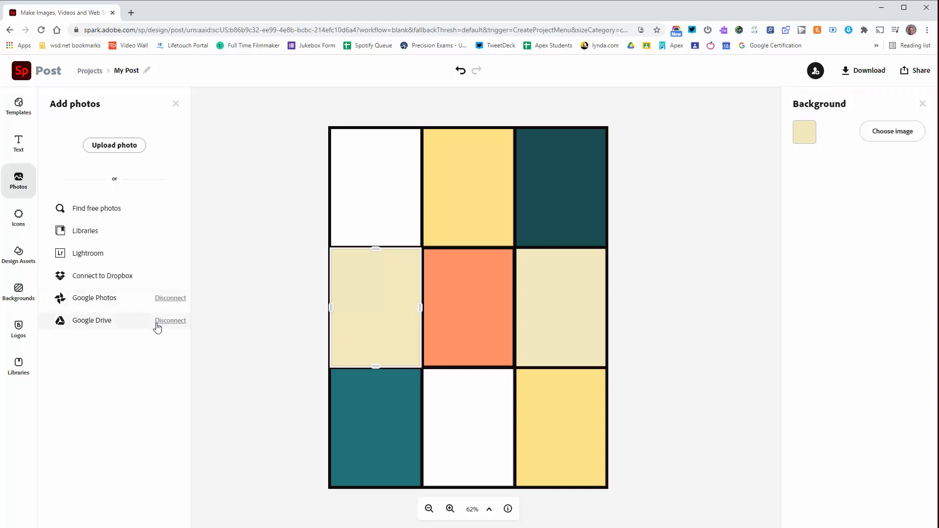
pyautogui.click(101, 209)
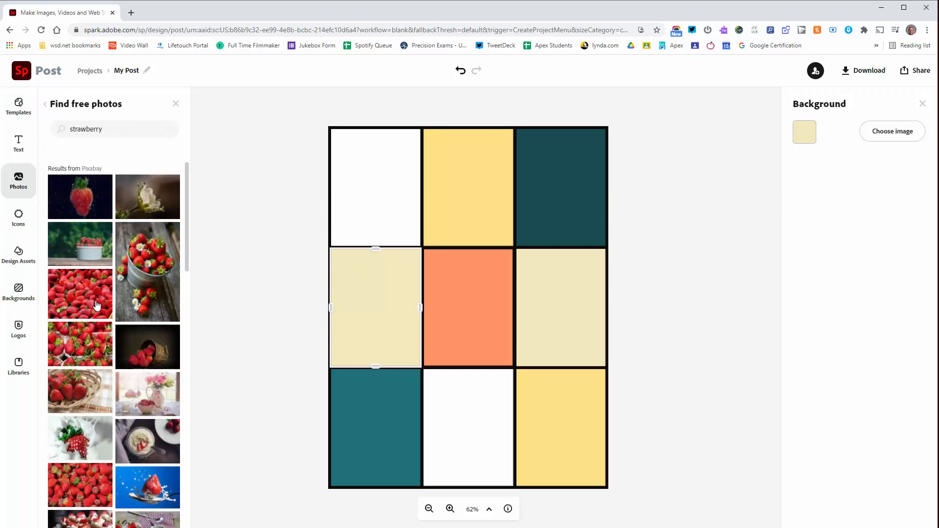
pyautogui.moveTo(182, 313); pyautogui.dragTo(362, 306)
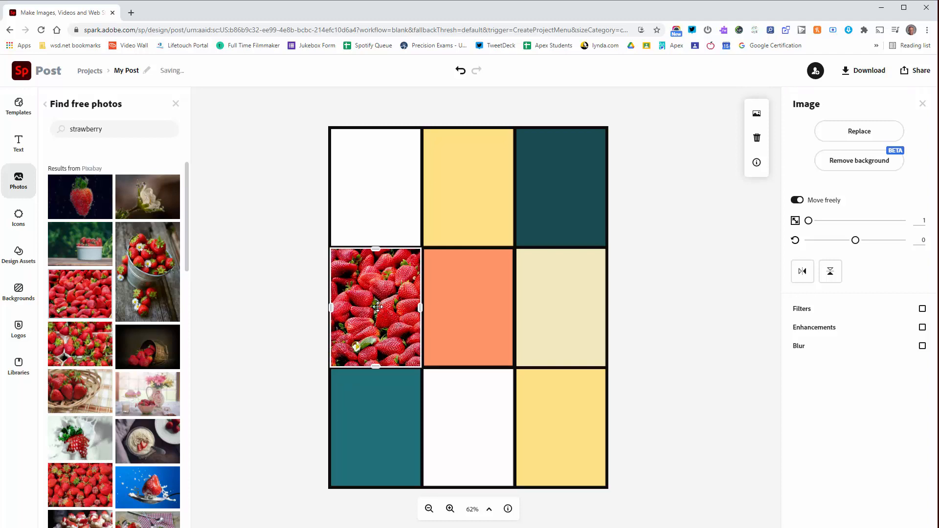
# - Reposition the strawberry photo within its grid cell to adjust which part of it shows
pyautogui.moveTo(385, 326); pyautogui.dragTo(371, 302)
pyautogui.moveTo(808, 221)
pyautogui.mouseDown()
pyautogui.moveTo(831, 223)
pyautogui.moveTo(809, 224)
pyautogui.mouseUp()
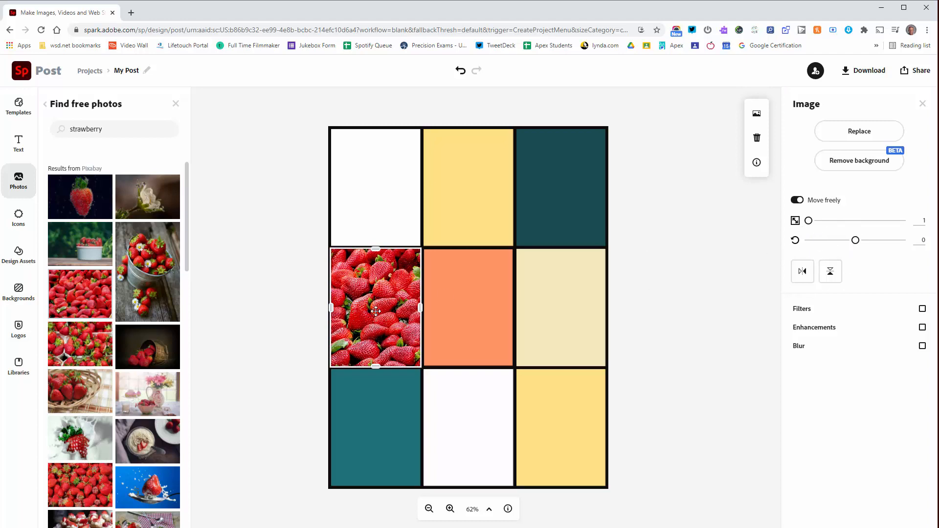
pyautogui.moveTo(374, 311); pyautogui.dragTo(379, 311)
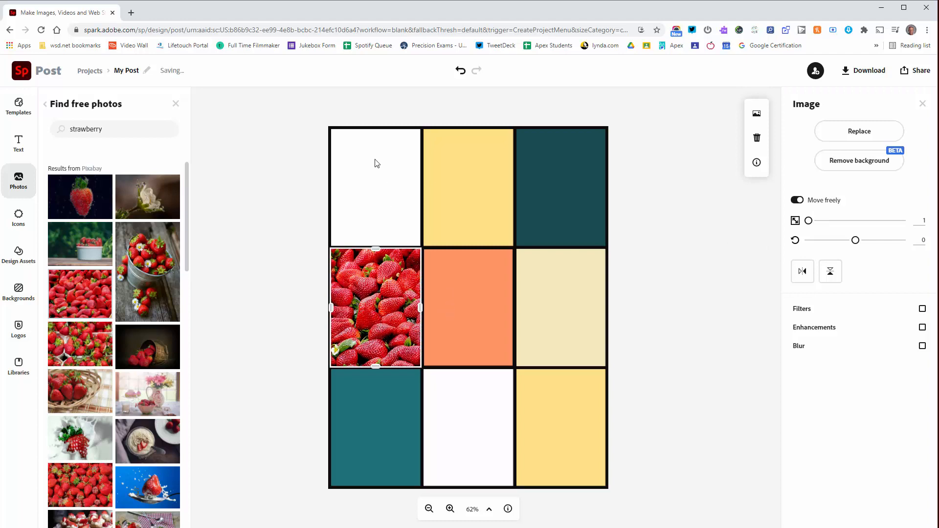